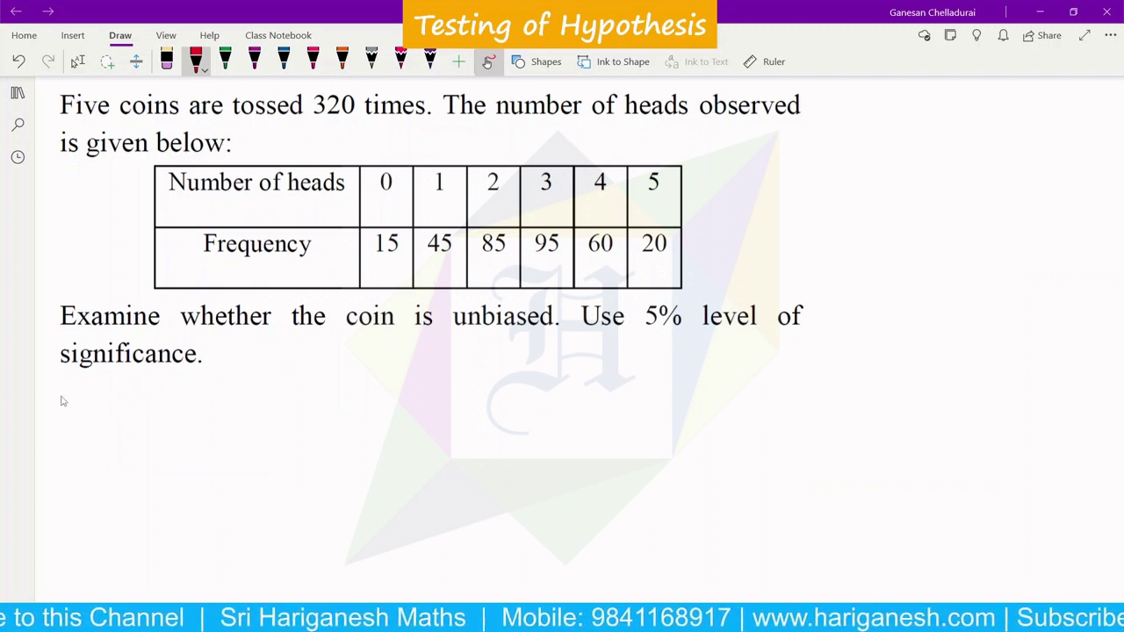
- Complete the Sol:- heading with its colon and dash, then underline 320 in red
{"action": "left_click", "coordinate": [110, 400]}
{"action": "left_click", "coordinate": [110, 409]}
{"action": "left_click_drag", "start_coordinate": [56, 426], "coordinate": [114, 423]}
{"action": "left_click_drag", "start_coordinate": [313, 119], "coordinate": [355, 122]}
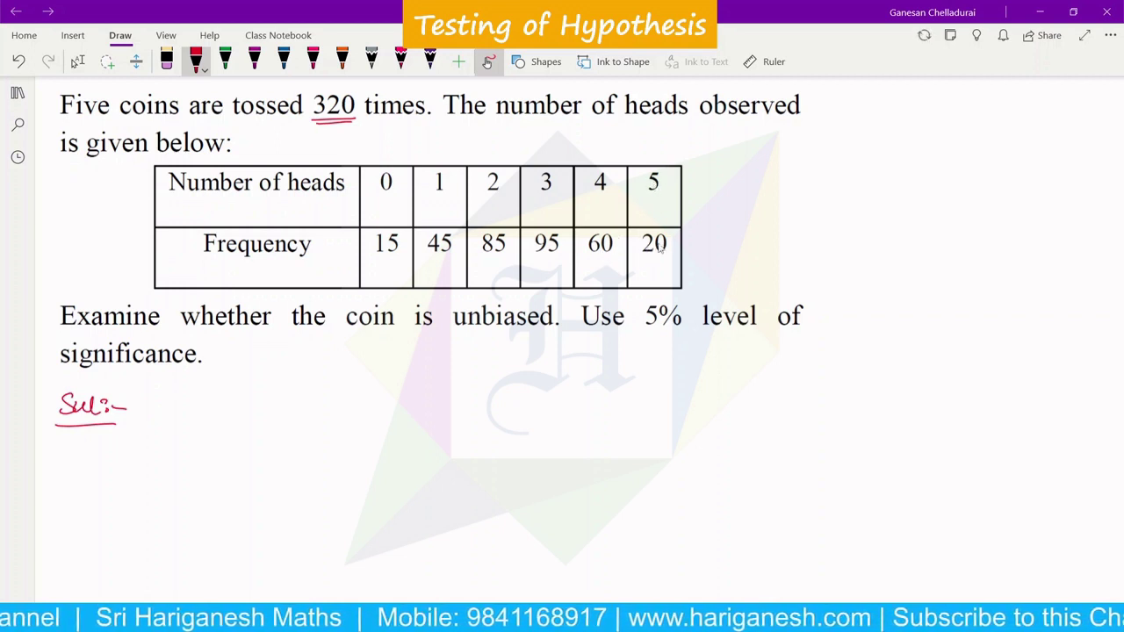
- In red, draw an arrow to the frequency total 320 and double-underline 'unbiased'
{"action": "left_click_drag", "start_coordinate": [676, 257], "coordinate": [709, 255]}
{"action": "mouse_move", "coordinate": [726, 240]}
{"action": "left_mouse_down"}
{"action": "mouse_move", "coordinate": [728, 255]}
{"action": "mouse_move", "coordinate": [764, 244]}
{"action": "left_mouse_up"}
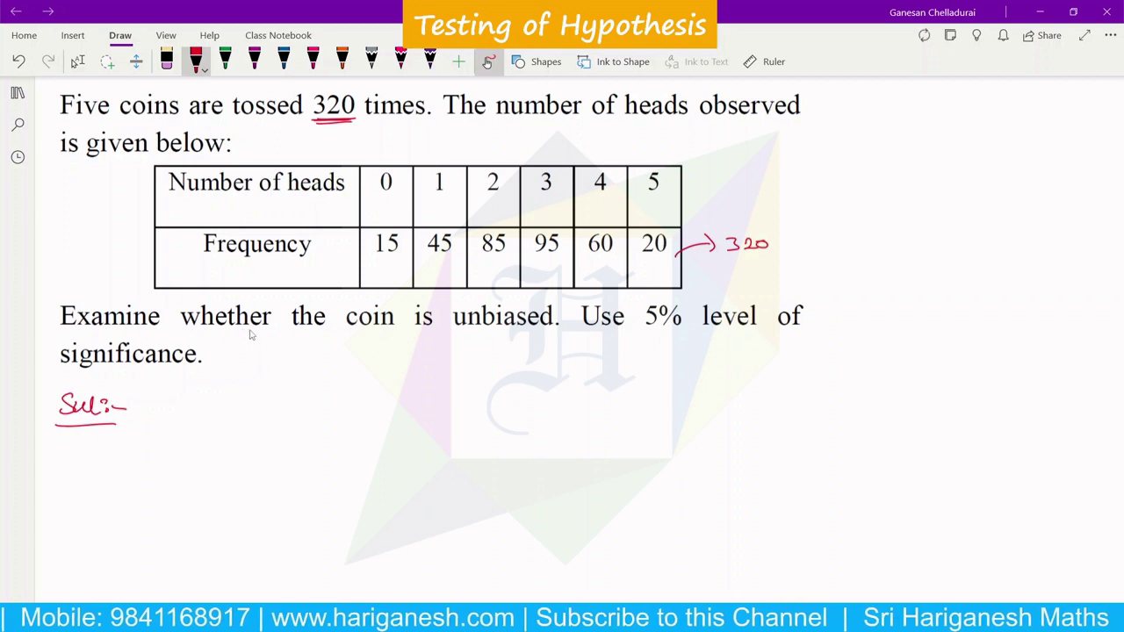
{"action": "left_click_drag", "start_coordinate": [455, 330], "coordinate": [551, 330]}
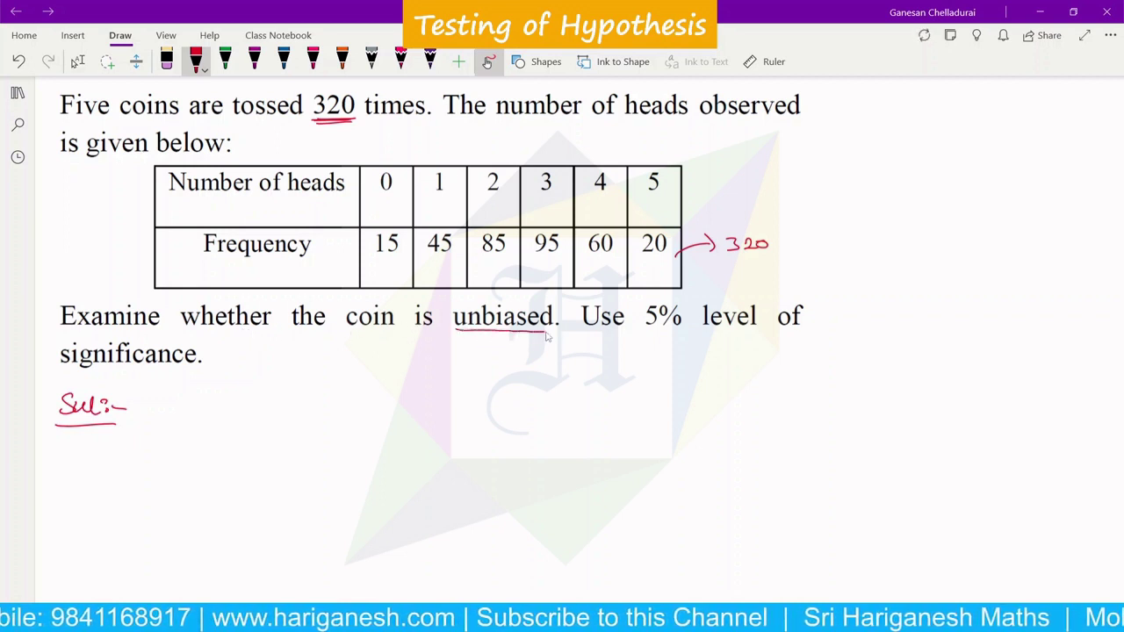
{"action": "left_click_drag", "start_coordinate": [459, 329], "coordinate": [550, 331]}
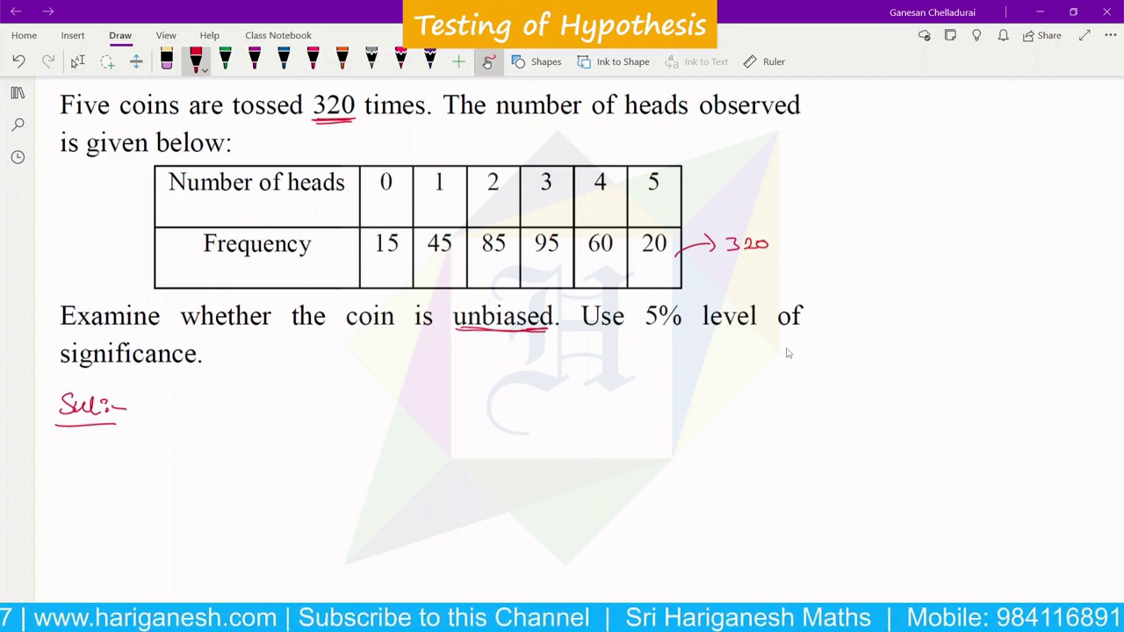
- In green ink, write n = 6 under Sol:- and a t at the right margin
{"action": "left_click", "coordinate": [224, 60]}
{"action": "left_click_drag", "start_coordinate": [174, 426], "coordinate": [187, 425]}
{"action": "left_click_drag", "start_coordinate": [196, 418], "coordinate": [223, 425]}
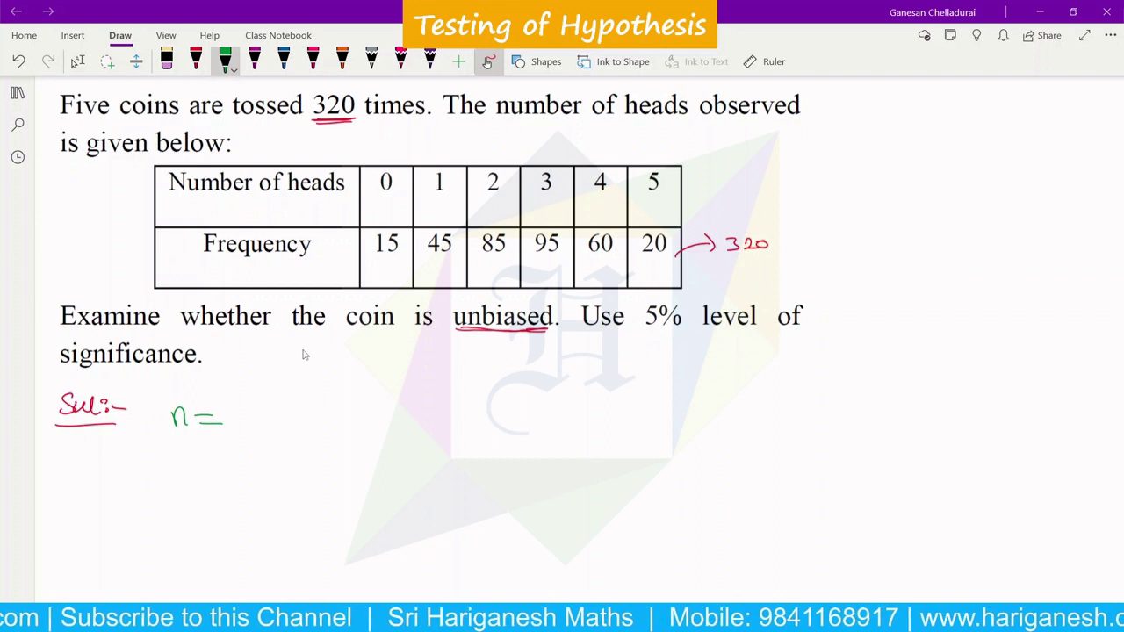
{"action": "mouse_move", "coordinate": [252, 407]}
{"action": "left_mouse_down"}
{"action": "mouse_move", "coordinate": [247, 428]}
{"action": "mouse_move", "coordinate": [242, 419]}
{"action": "left_mouse_up"}
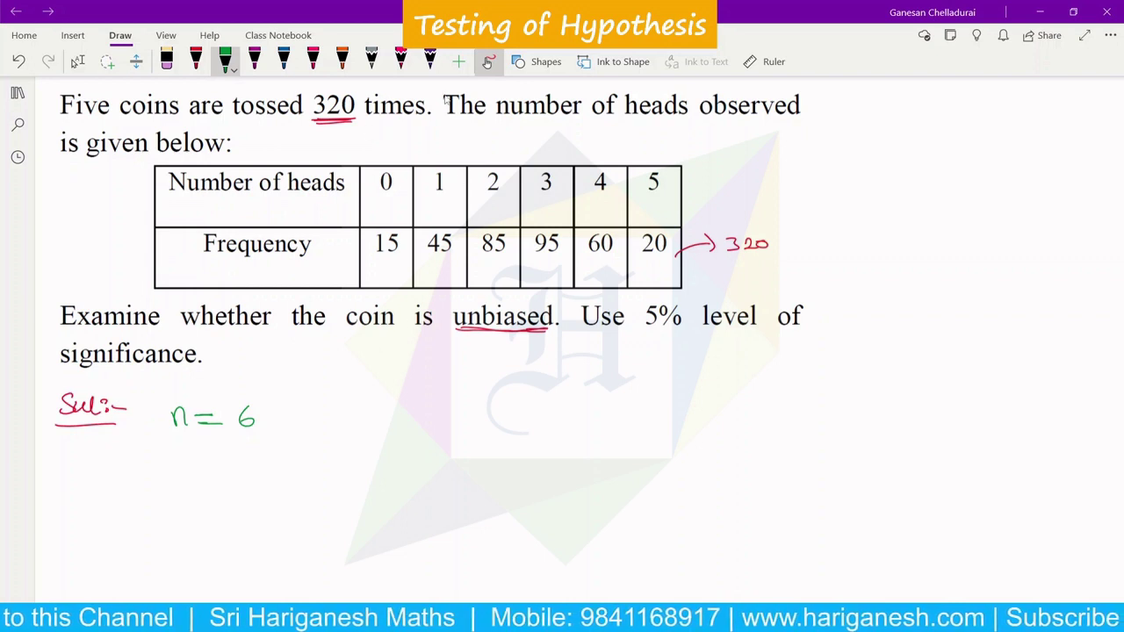
{"action": "mouse_move", "coordinate": [899, 137]}
{"action": "left_mouse_down"}
{"action": "mouse_move", "coordinate": [906, 156]}
{"action": "mouse_move", "coordinate": [909, 144]}
{"action": "left_mouse_up"}
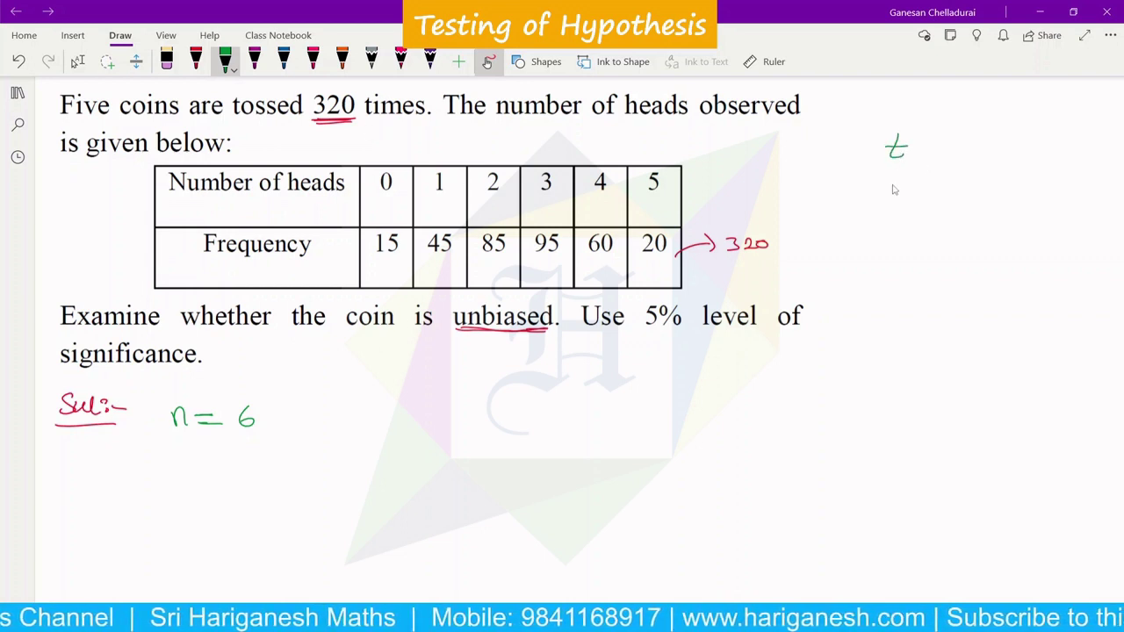
- Write F and χ² below t on the right, and underline 'unbiased' and 'coins' in green
{"action": "mouse_move", "coordinate": [893, 194]}
{"action": "left_mouse_down"}
{"action": "mouse_move", "coordinate": [892, 215]}
{"action": "mouse_move", "coordinate": [906, 193]}
{"action": "left_mouse_up"}
{"action": "left_click_drag", "start_coordinate": [893, 204], "coordinate": [905, 204]}
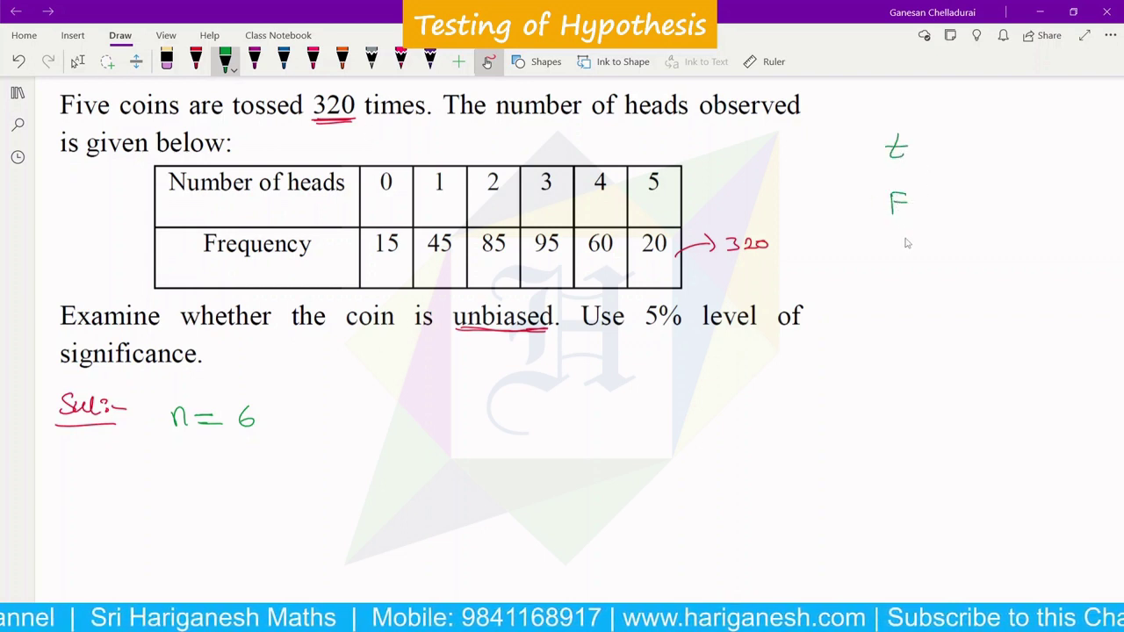
{"action": "mouse_move", "coordinate": [890, 250]}
{"action": "left_mouse_down"}
{"action": "mouse_move", "coordinate": [911, 263]}
{"action": "mouse_move", "coordinate": [892, 266]}
{"action": "left_mouse_up"}
{"action": "mouse_move", "coordinate": [912, 243]}
{"action": "left_mouse_down"}
{"action": "mouse_move", "coordinate": [921, 254]}
{"action": "mouse_move", "coordinate": [966, 251]}
{"action": "left_mouse_up"}
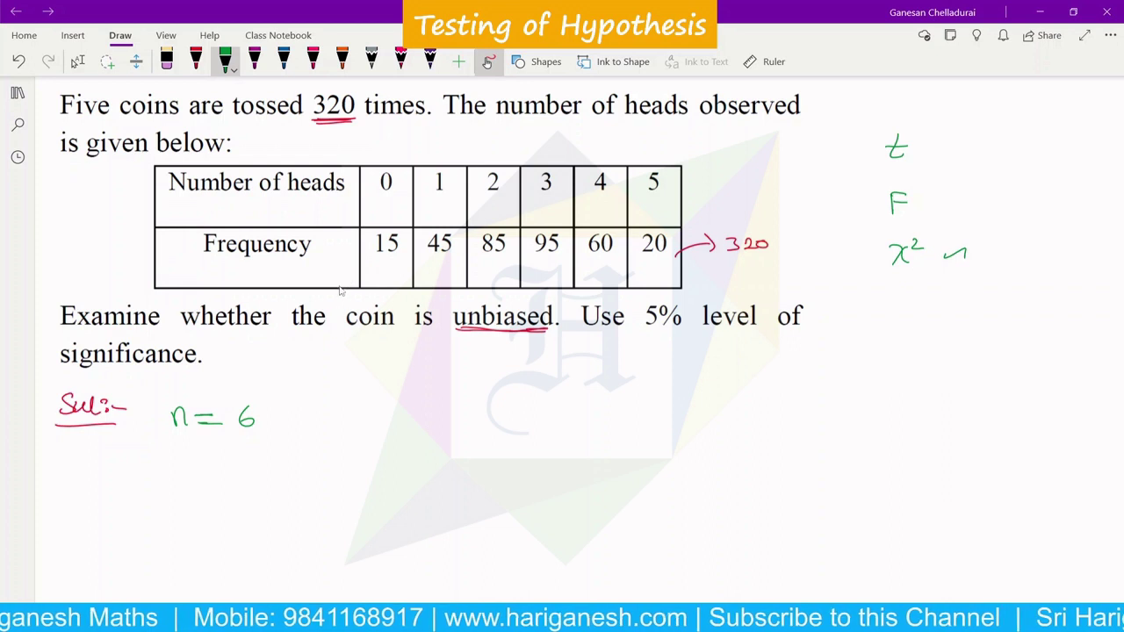
{"action": "left_click_drag", "start_coordinate": [458, 333], "coordinate": [552, 331]}
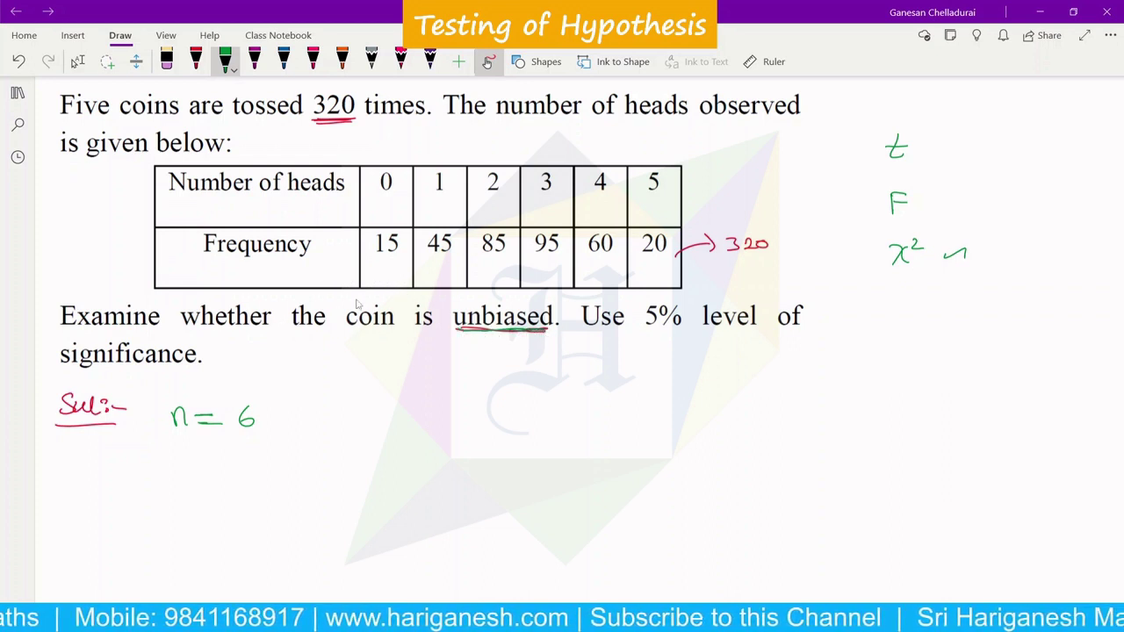
{"action": "left_click_drag", "start_coordinate": [131, 123], "coordinate": [178, 123]}
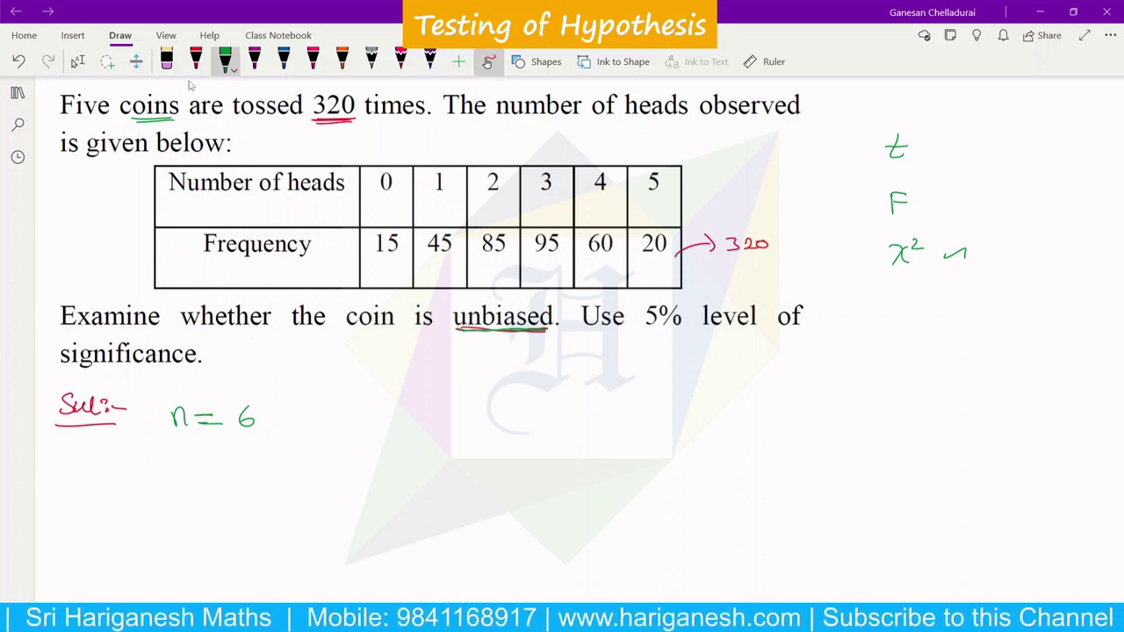
- Write the H₀: label in blue ink below the solution heading
{"action": "left_click", "coordinate": [282, 59]}
{"action": "mouse_move", "coordinate": [99, 467]}
{"action": "left_mouse_down"}
{"action": "mouse_move", "coordinate": [99, 488]}
{"action": "mouse_move", "coordinate": [109, 477]}
{"action": "left_mouse_up"}
{"action": "left_click_drag", "start_coordinate": [115, 475], "coordinate": [115, 476]}
{"action": "left_click", "coordinate": [133, 475]}
{"action": "left_click", "coordinate": [133, 484]}
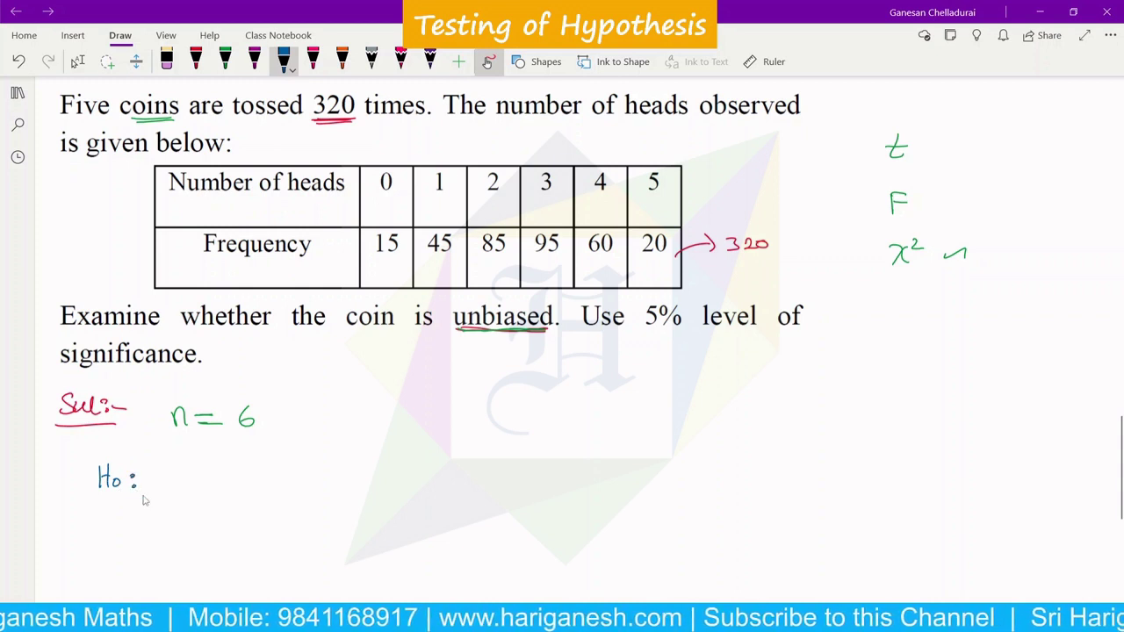
- Write the H₁: label below H₀: and take the red pen for the hypothesis text
{"action": "left_click_drag", "start_coordinate": [103, 515], "coordinate": [104, 535]}
{"action": "mouse_move", "coordinate": [114, 515]}
{"action": "left_mouse_down"}
{"action": "mouse_move", "coordinate": [114, 535]}
{"action": "mouse_move", "coordinate": [114, 524]}
{"action": "left_mouse_up"}
{"action": "left_click_drag", "start_coordinate": [122, 528], "coordinate": [123, 538]}
{"action": "left_click", "coordinate": [138, 524]}
{"action": "left_click", "coordinate": [138, 533]}
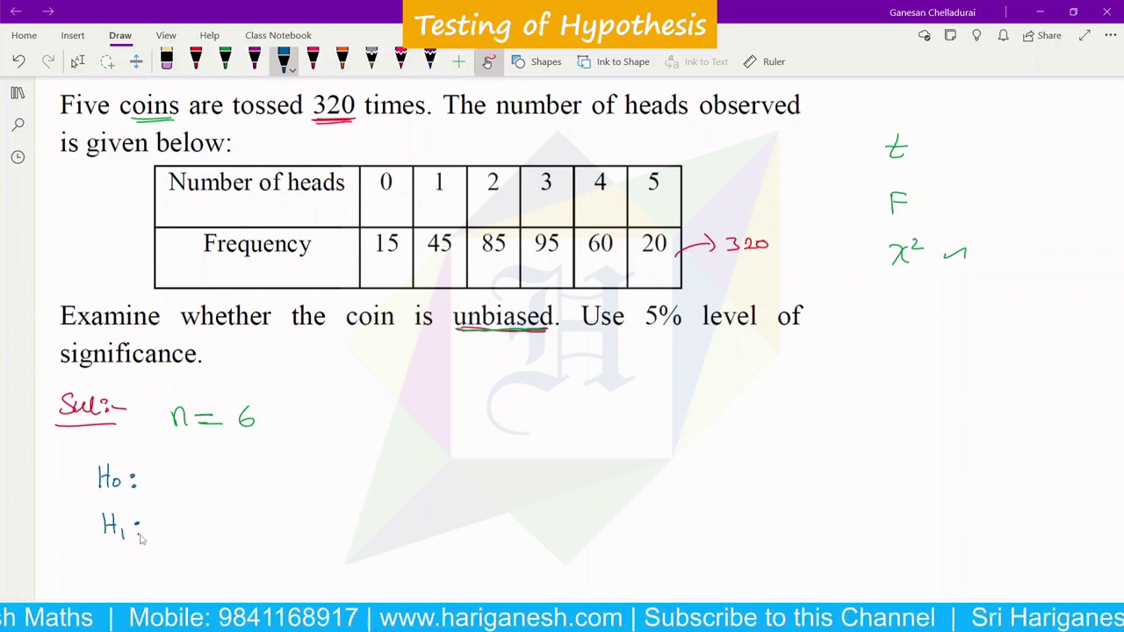
{"action": "left_click", "coordinate": [195, 60]}
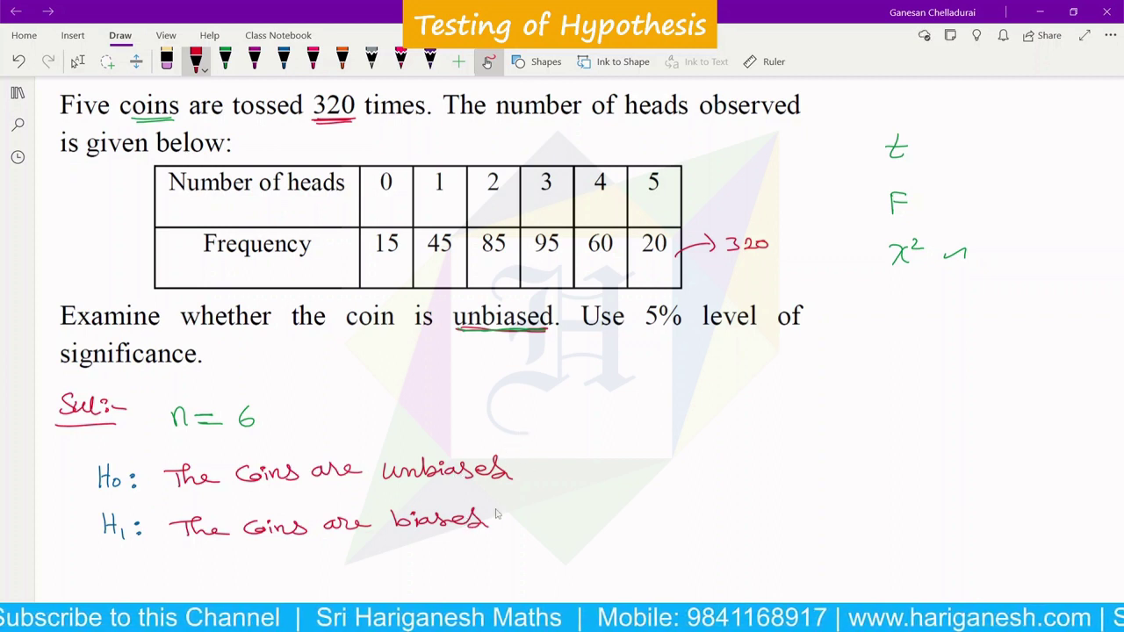
- Write D.f = n-1 in green to the right of the null hypothesis
{"action": "left_click", "coordinate": [225, 60]}
{"action": "mouse_move", "coordinate": [588, 477]}
{"action": "left_mouse_down"}
{"action": "mouse_move", "coordinate": [616, 467]}
{"action": "mouse_move", "coordinate": [612, 476]}
{"action": "mouse_move", "coordinate": [651, 483]}
{"action": "mouse_move", "coordinate": [728, 479]}
{"action": "left_mouse_up"}
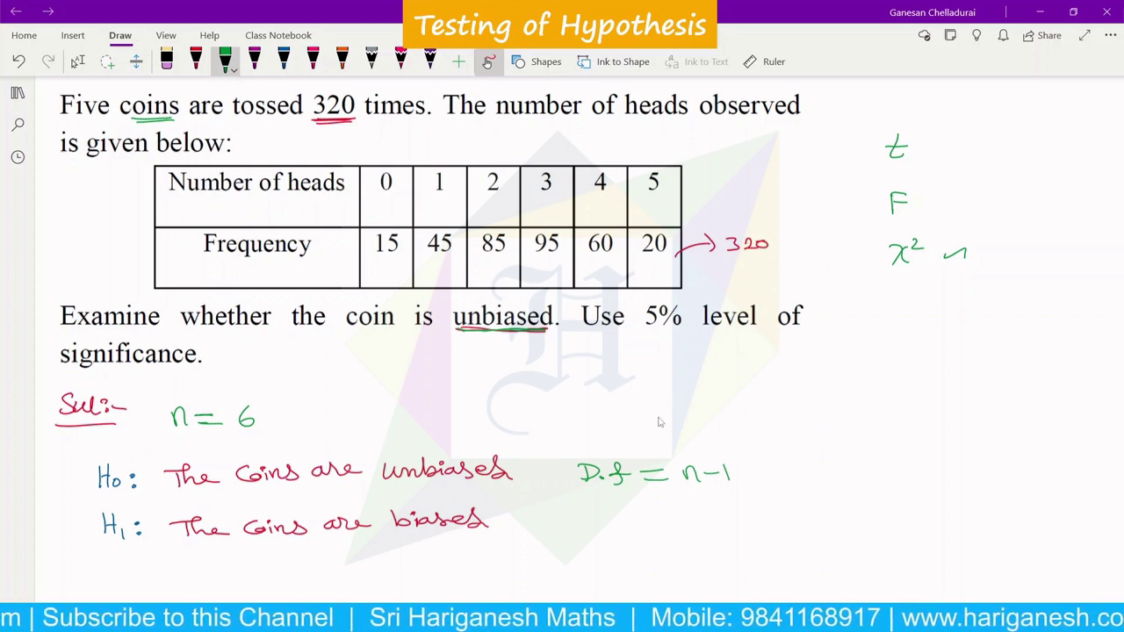
- Scroll down and use red ink to write the probability lines p = 1/2 and q = 1/2
{"action": "scroll", "coordinate": [660, 423], "scroll_direction": "down", "scroll_amount": 4}
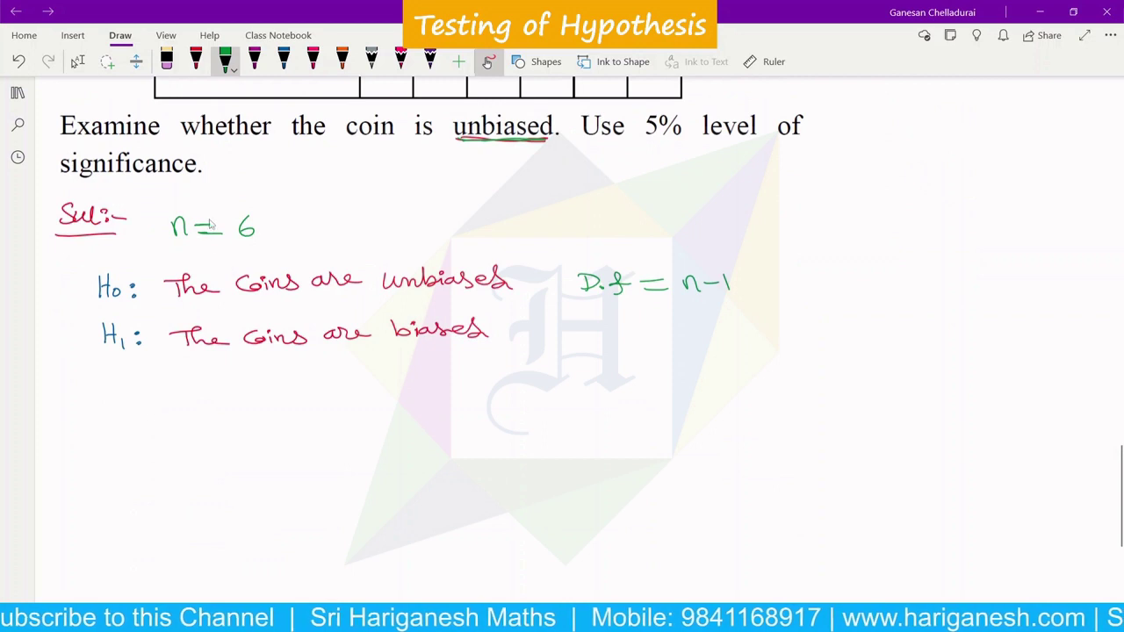
{"action": "left_click", "coordinate": [195, 59]}
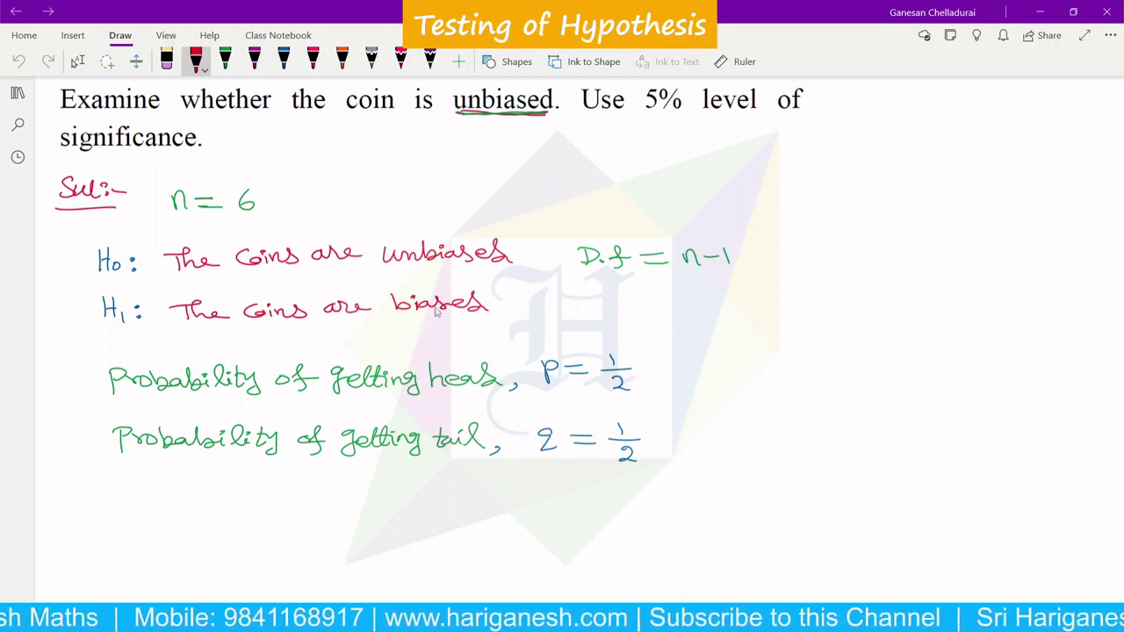
{"action": "scroll", "coordinate": [436, 312], "scroll_direction": "down", "scroll_amount": 2}
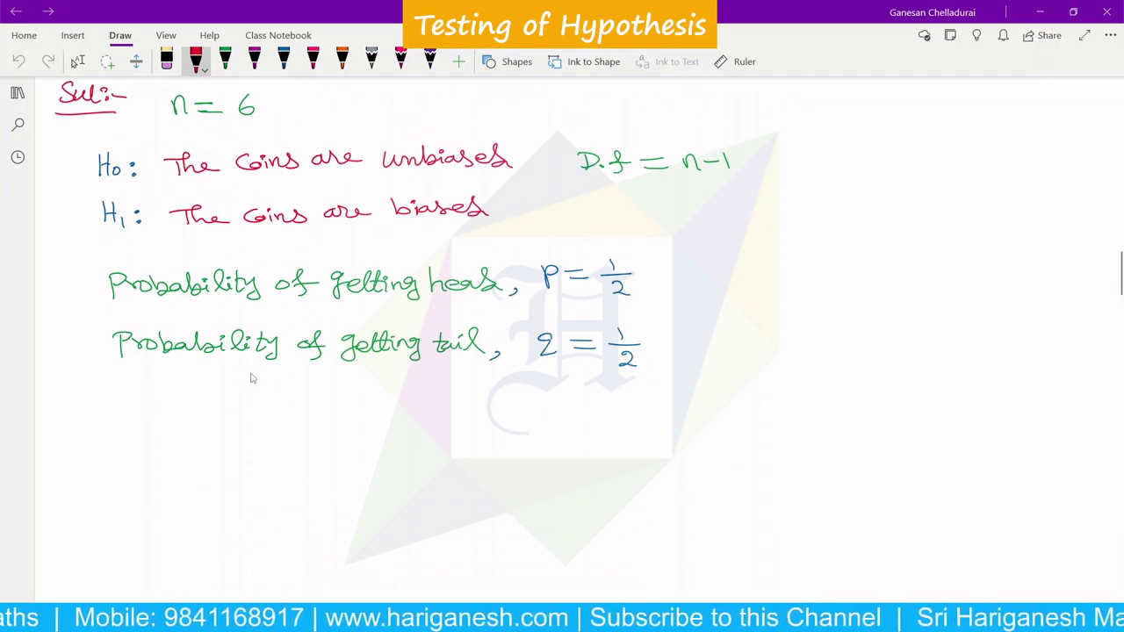